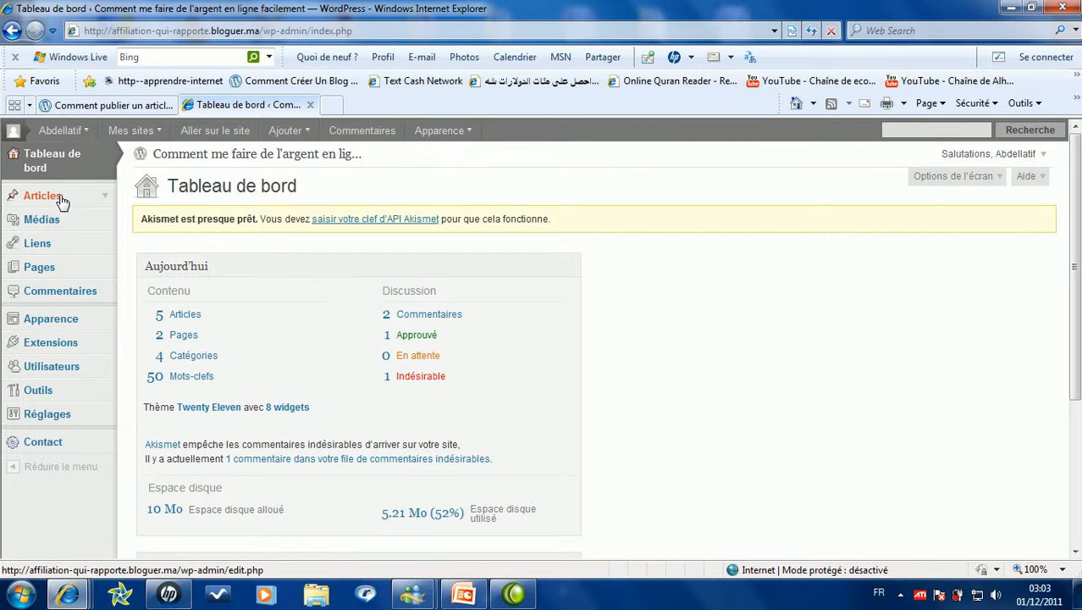
# Start a new article and title it "Mon premier article wordpresse".
pyautogui.click(105, 201)
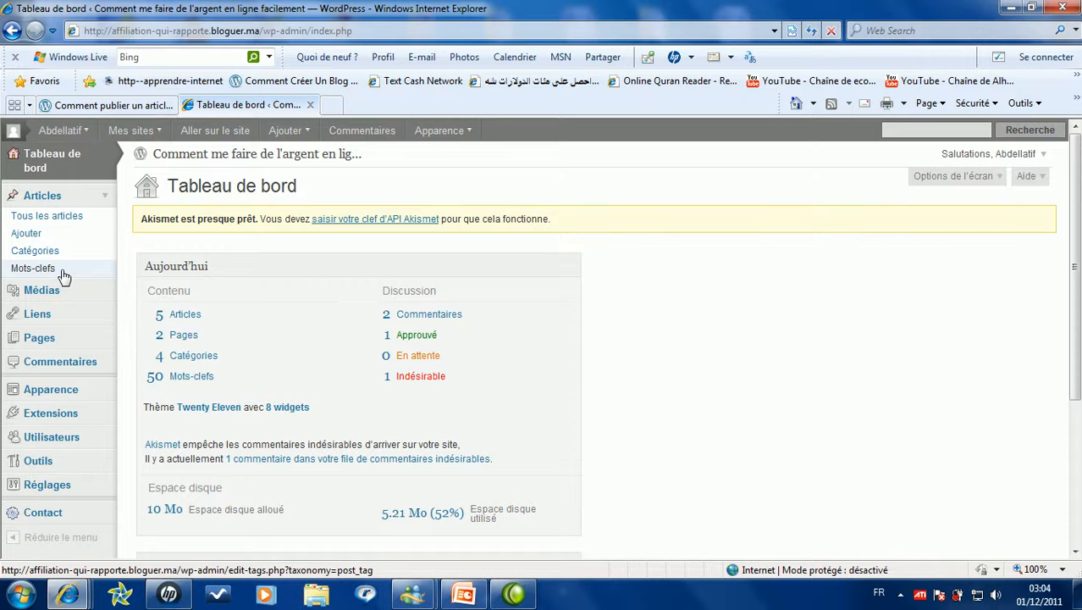
pyautogui.click(32, 238)
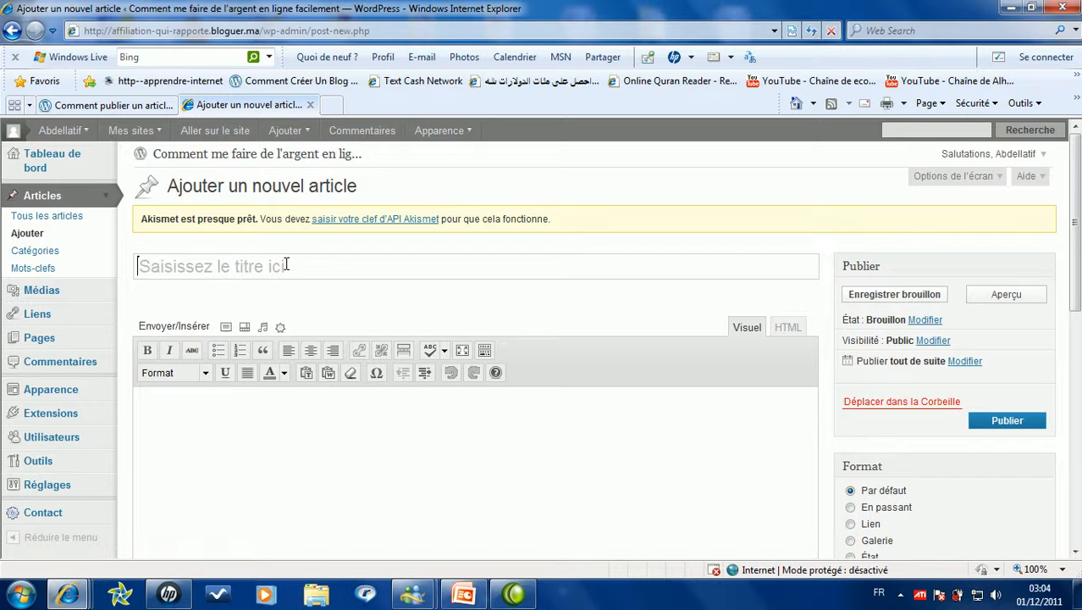
pyautogui.press('capslock')
pyautogui.write('M')
pyautogui.press('capslock')
pyautogui.write('on article')
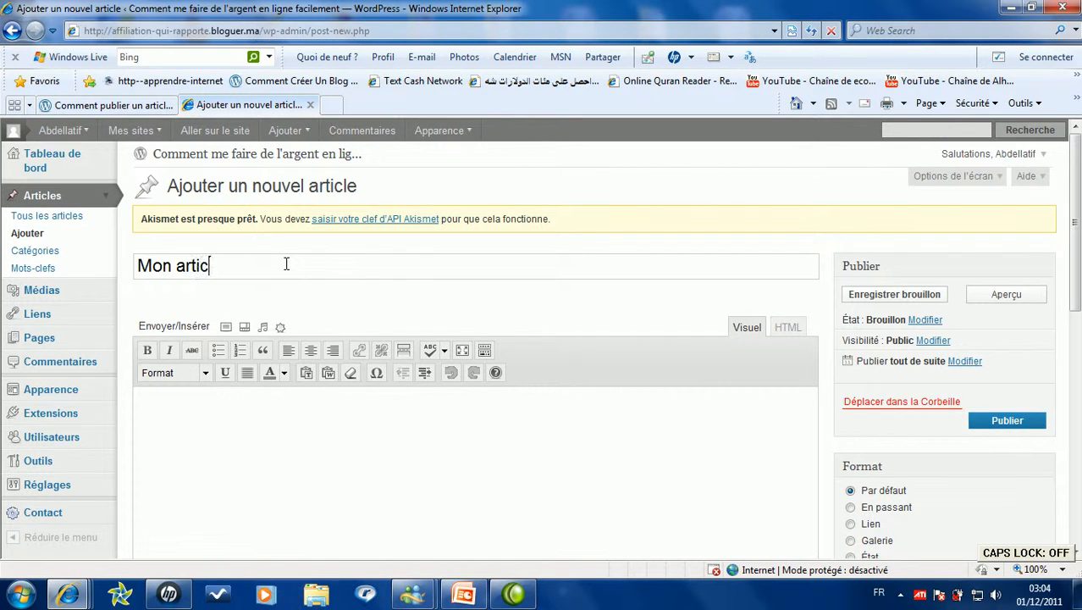
pyautogui.press('BackSpace')
pyautogui.press('BackSpace')
pyautogui.press('BackSpace')
pyautogui.press('BackSpace')
pyautogui.press('BackSpace')
pyautogui.press('BackSpace')
pyautogui.press('BackSpace')
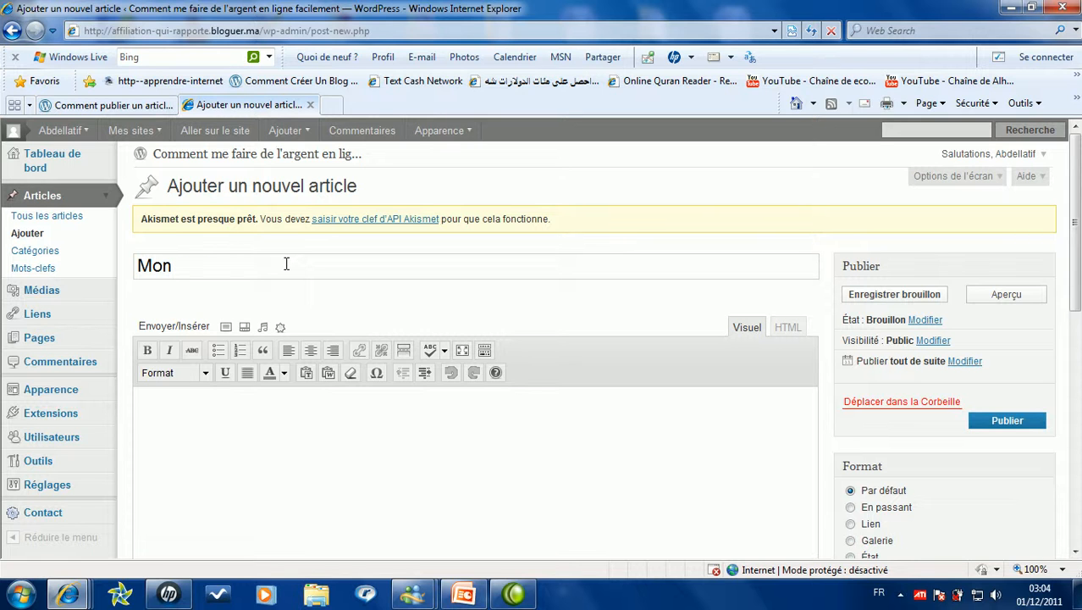
pyautogui.write('premier articl')
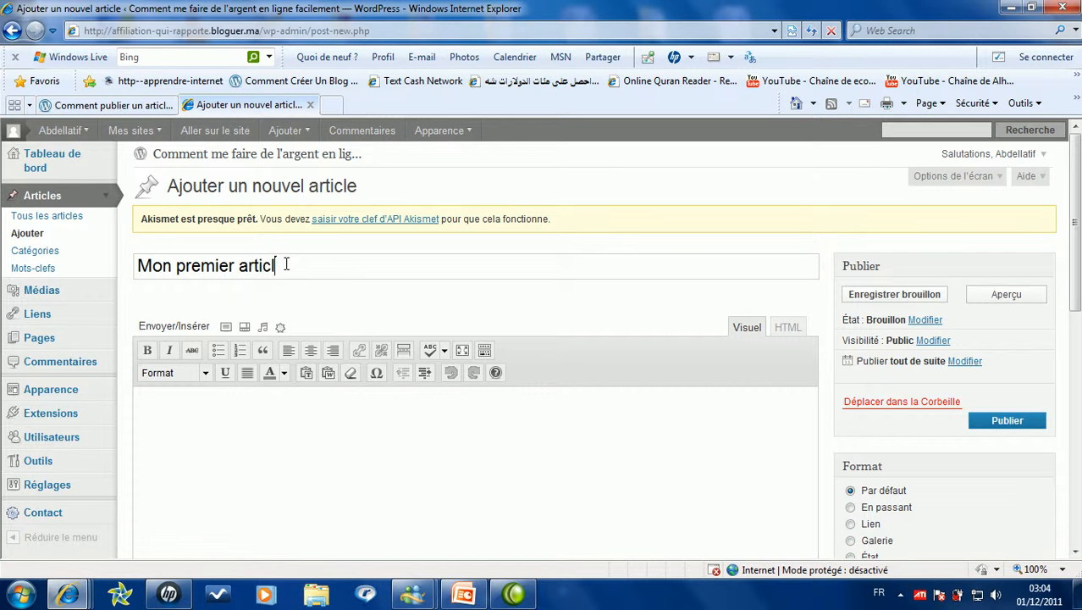
pyautogui.write('e wordpresse')
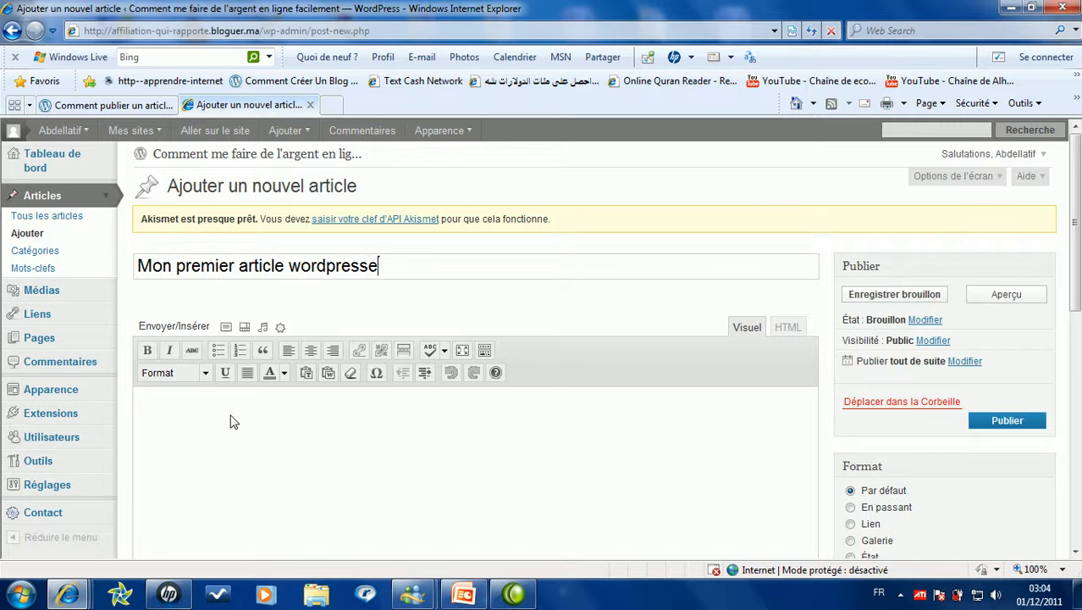
# Write the greeting "Bonjour à toutes et à tous," at the start of the article body.
pyautogui.scroll(-2, 234, 423)
pyautogui.scroll(1, 233, 424)
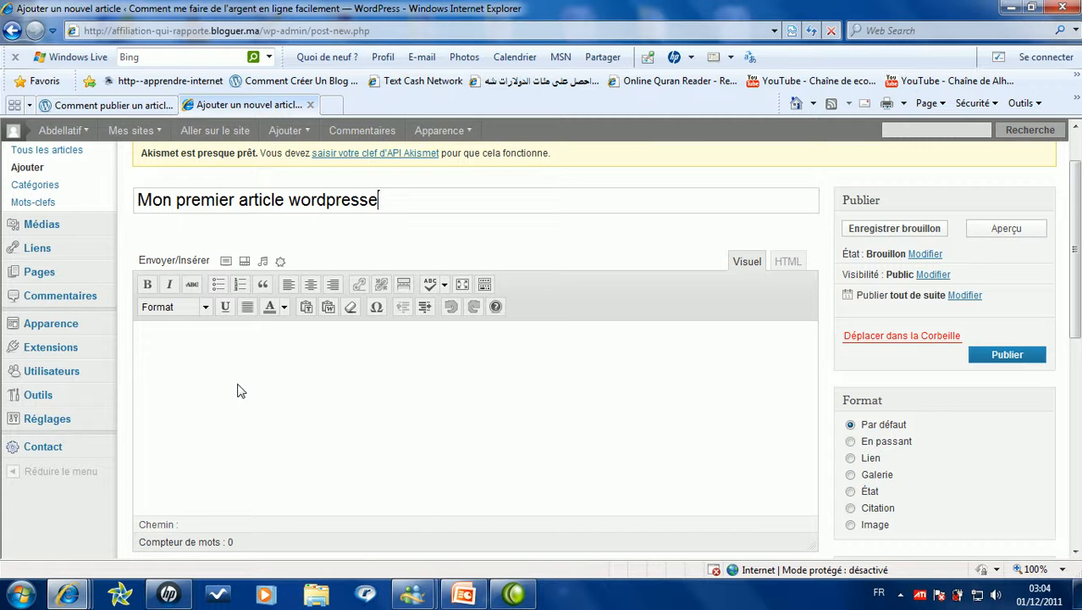
pyautogui.click(174, 357)
pyautogui.press('capslock')
pyautogui.write('B')
pyautogui.press('capslock')
pyautogui.write('onjour')
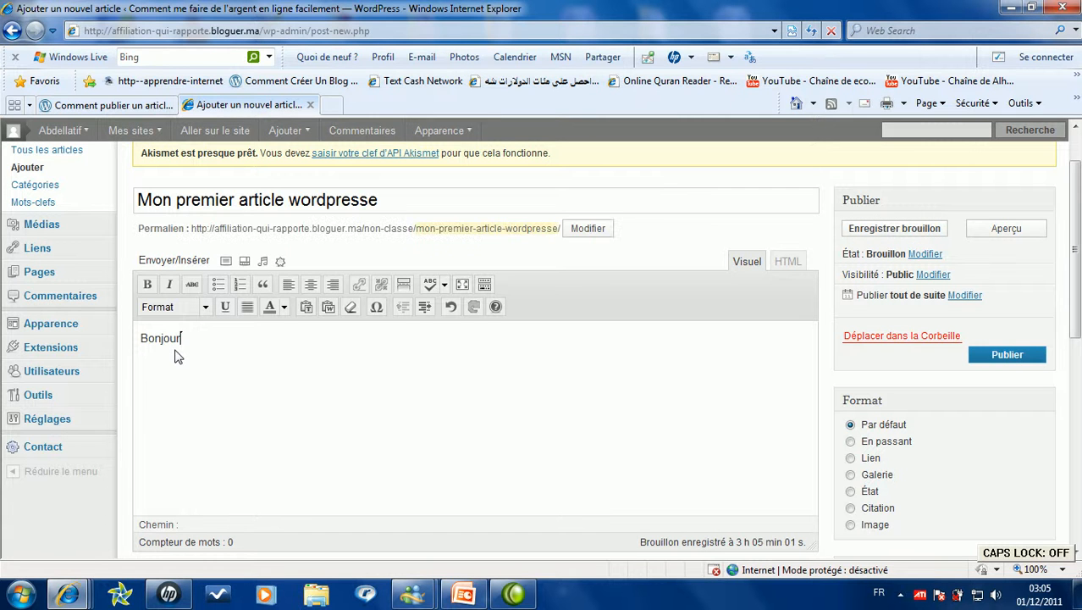
pyautogui.write(' à tout')
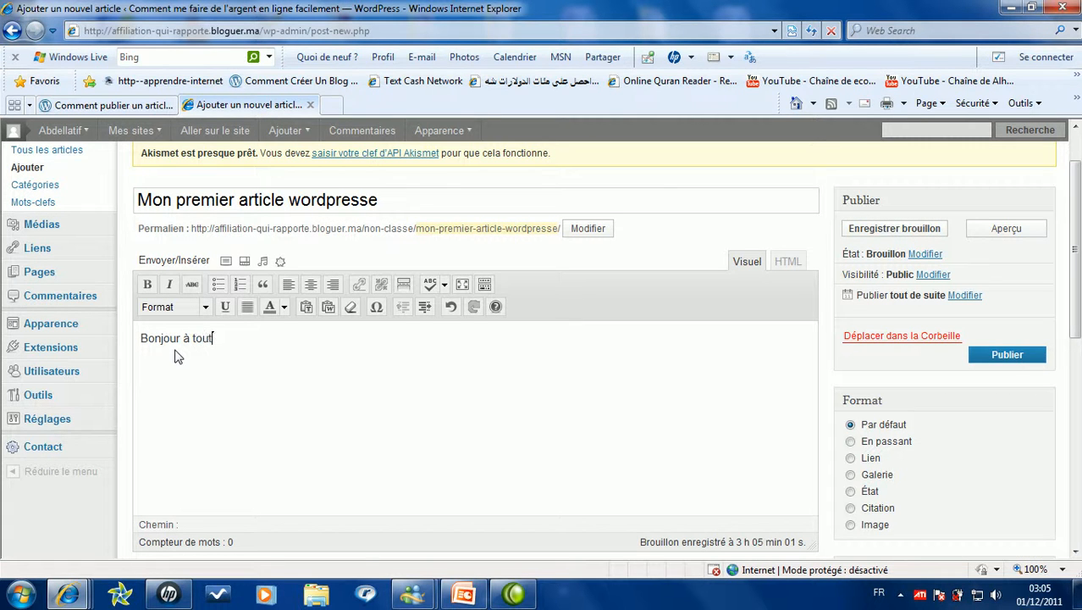
pyautogui.write('es et à tous,')
# Add a second paragraph reading "Ceci est mon premier article wordpress." below the greeting.
pyautogui.press('Return')
pyautogui.write('ceci')
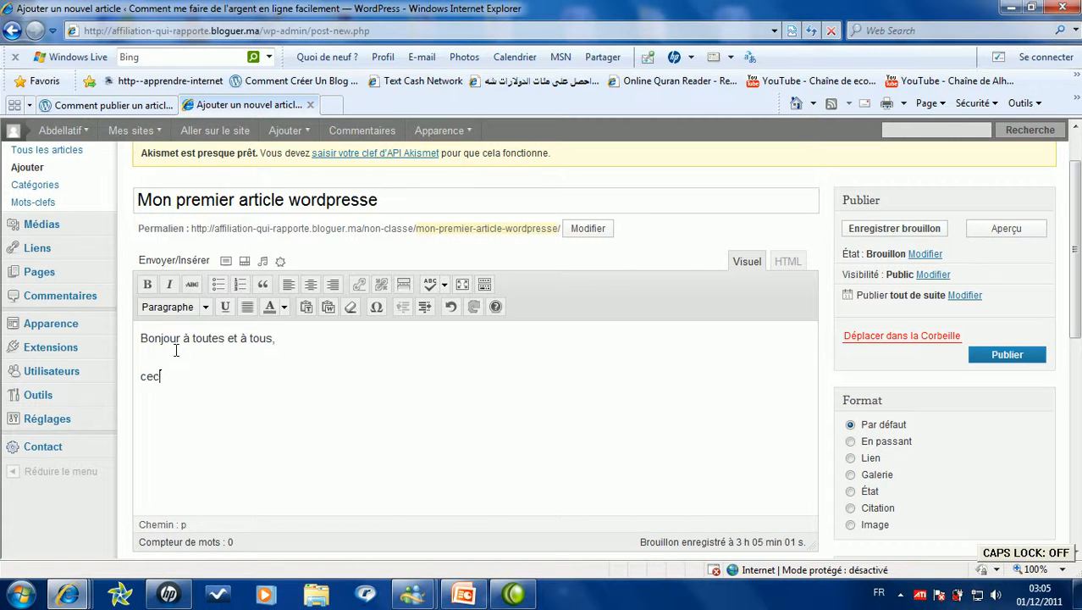
pyautogui.press('BackSpace')
pyautogui.press('BackSpace')
pyautogui.press('BackSpace')
pyautogui.press('BackSpace')
pyautogui.press('capslock')
pyautogui.write('C')
pyautogui.press('capslock')
pyautogui.write('eci est mon ')
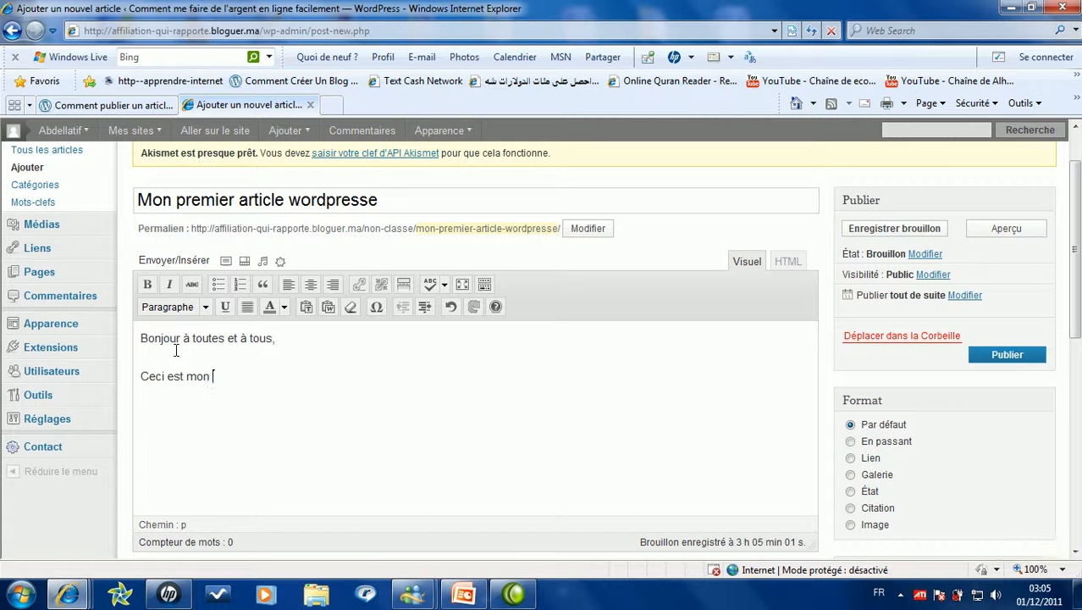
pyautogui.write('premier article')
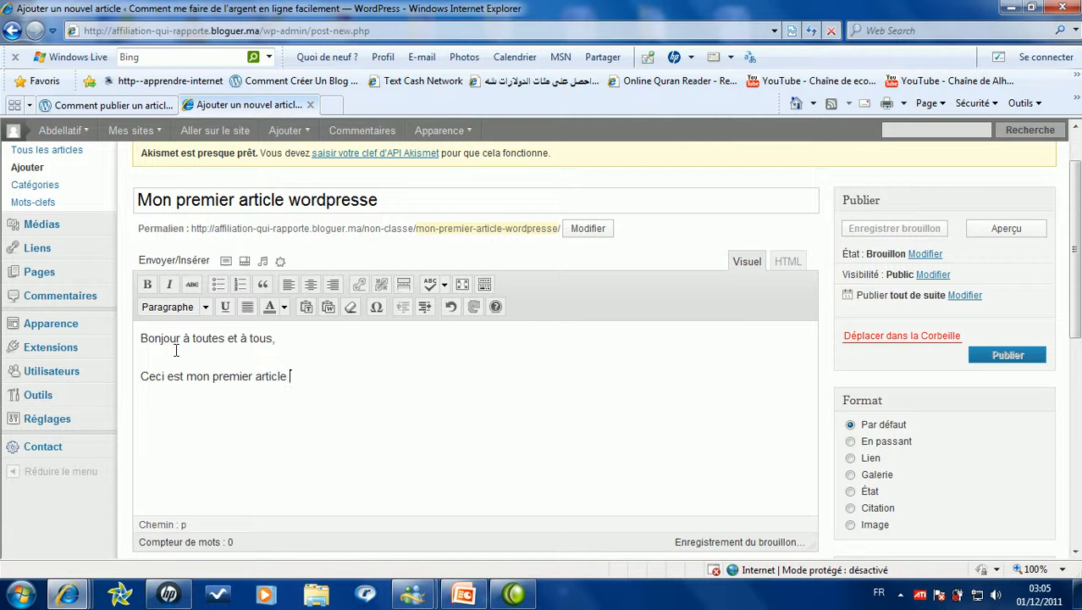
pyautogui.write(' wordpr')
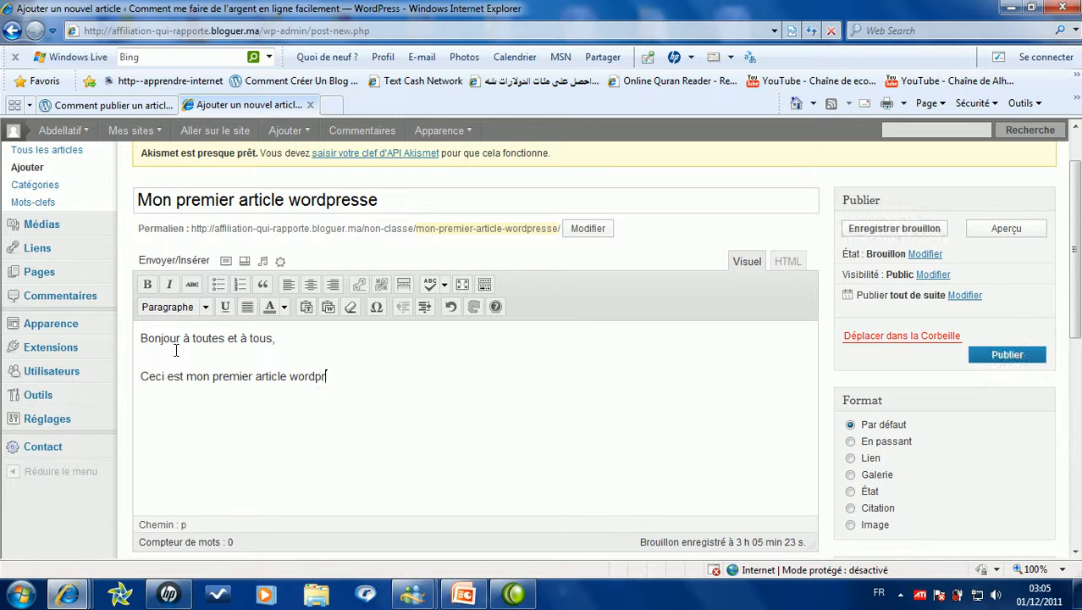
pyautogui.write('ess.')
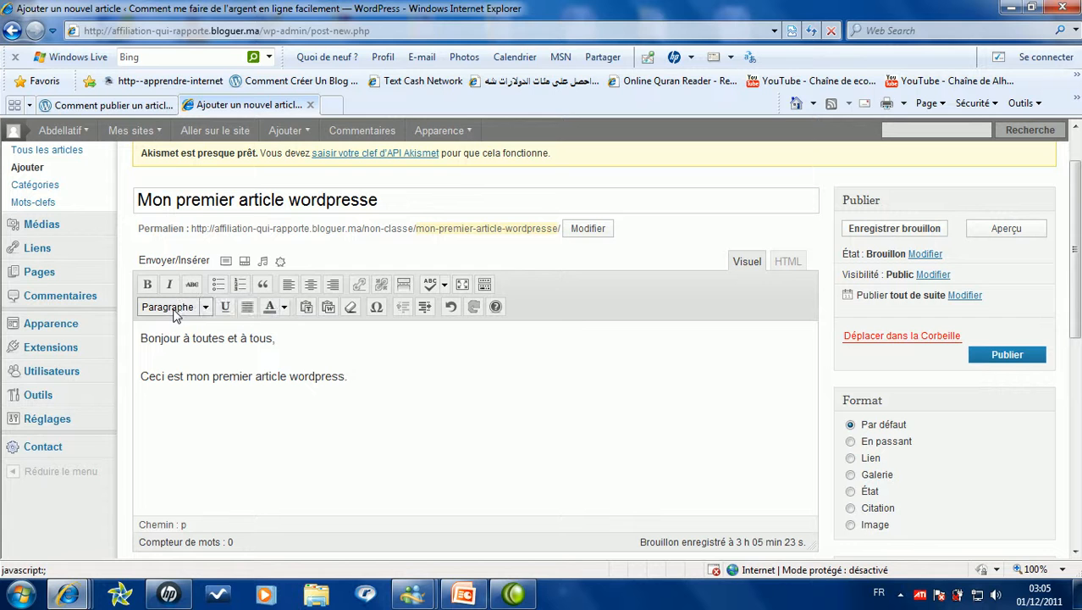
pyautogui.click(285, 308)
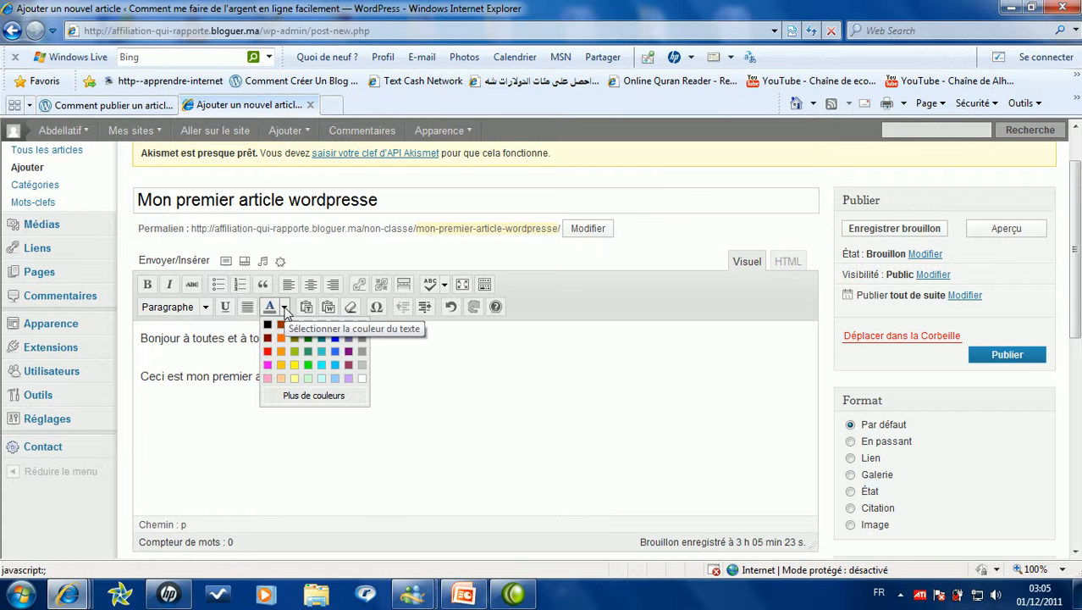
pyautogui.click(459, 378)
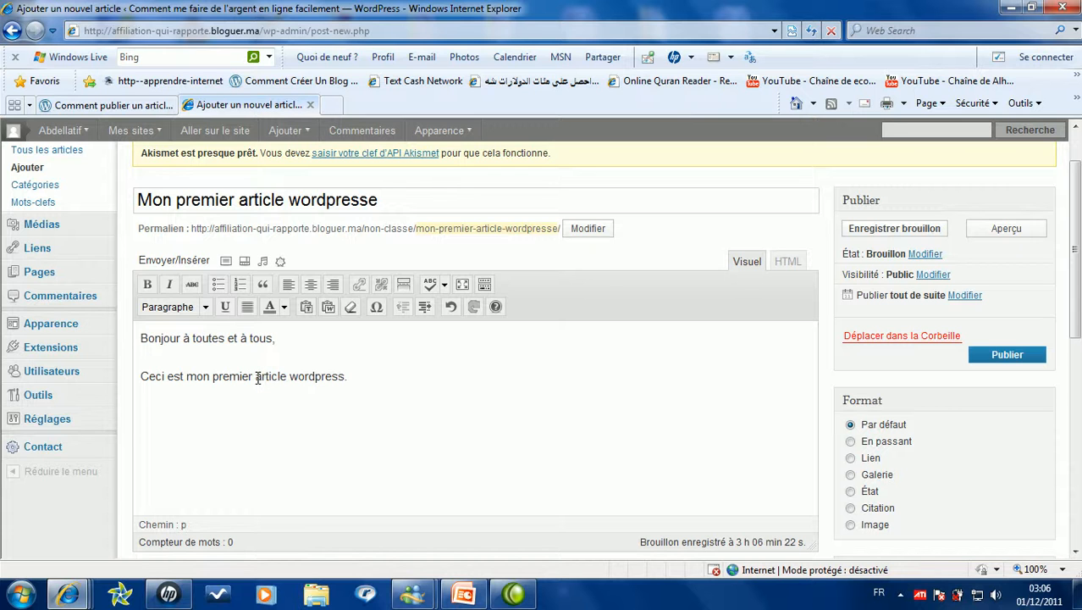
pyautogui.moveTo(257, 376); pyautogui.dragTo(321, 378)
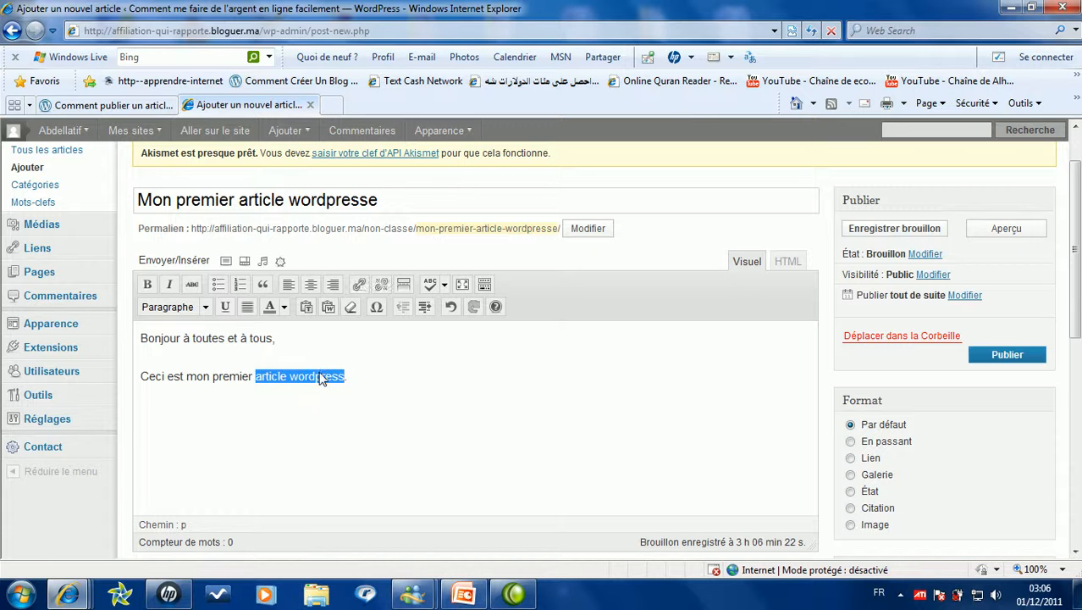
pyautogui.click(359, 286)
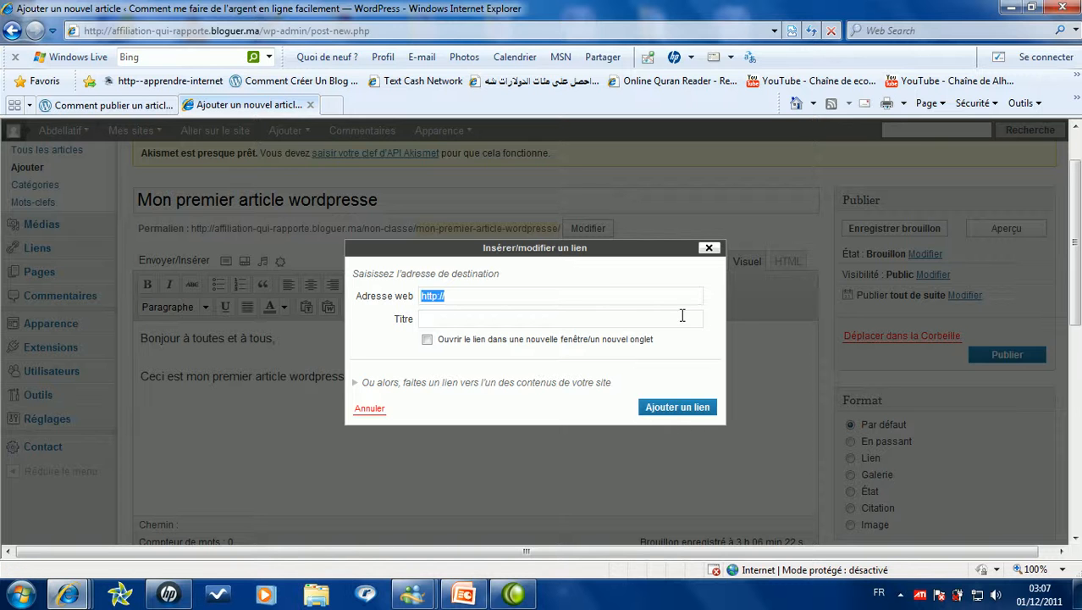
pyautogui.click(708, 248)
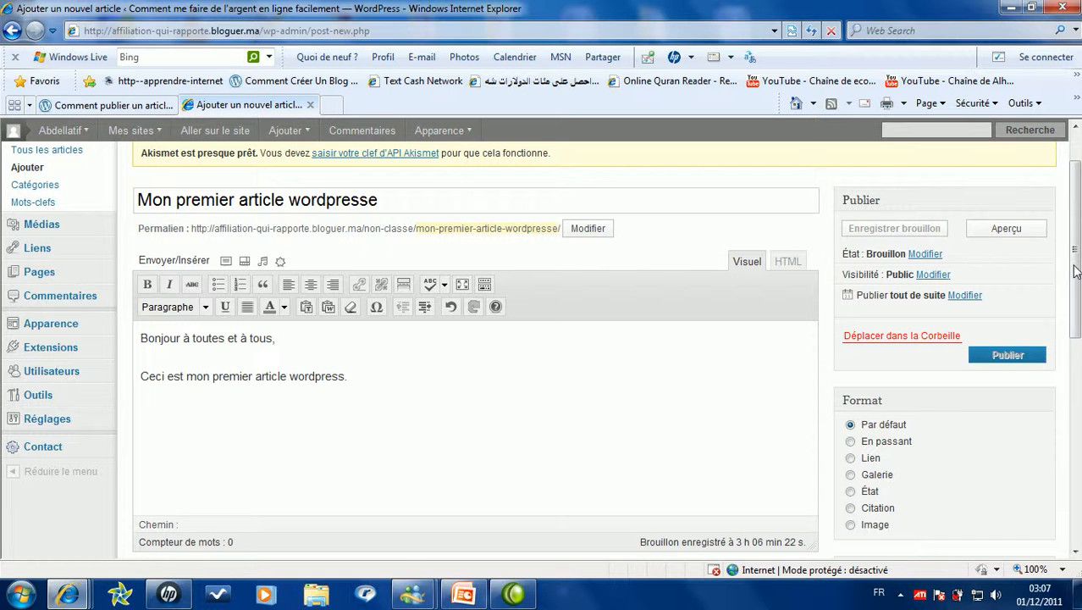
# Assign the article to the category "Comment créer un blog Wordppress" and open the form for adding a new category.
pyautogui.scroll(-3, 1074, 272)
pyautogui.scroll(-2, 1023, 373)
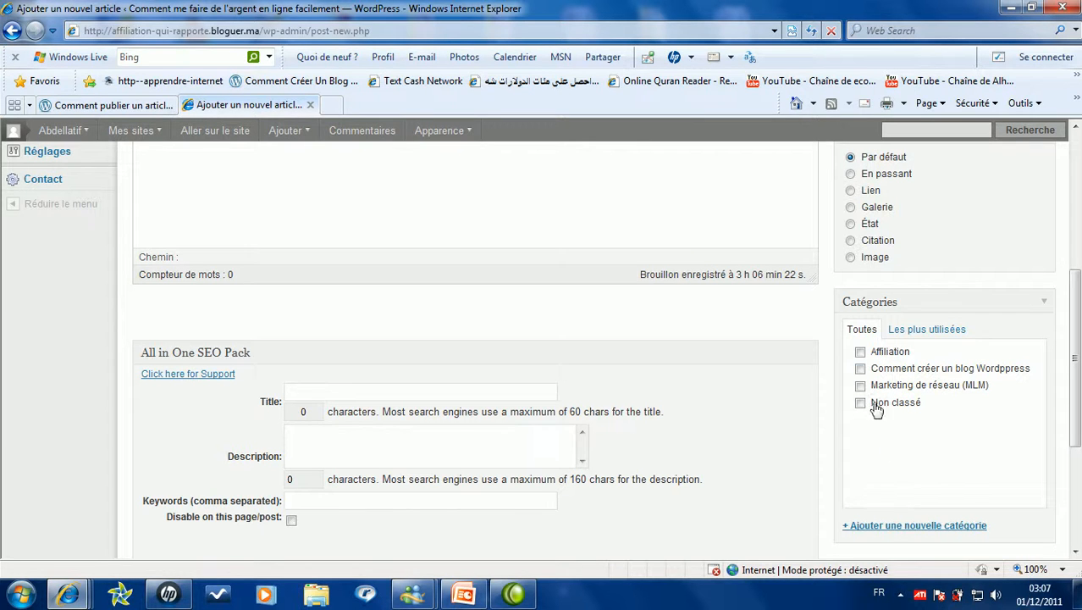
pyautogui.moveTo(1077, 350); pyautogui.dragTo(1076, 407)
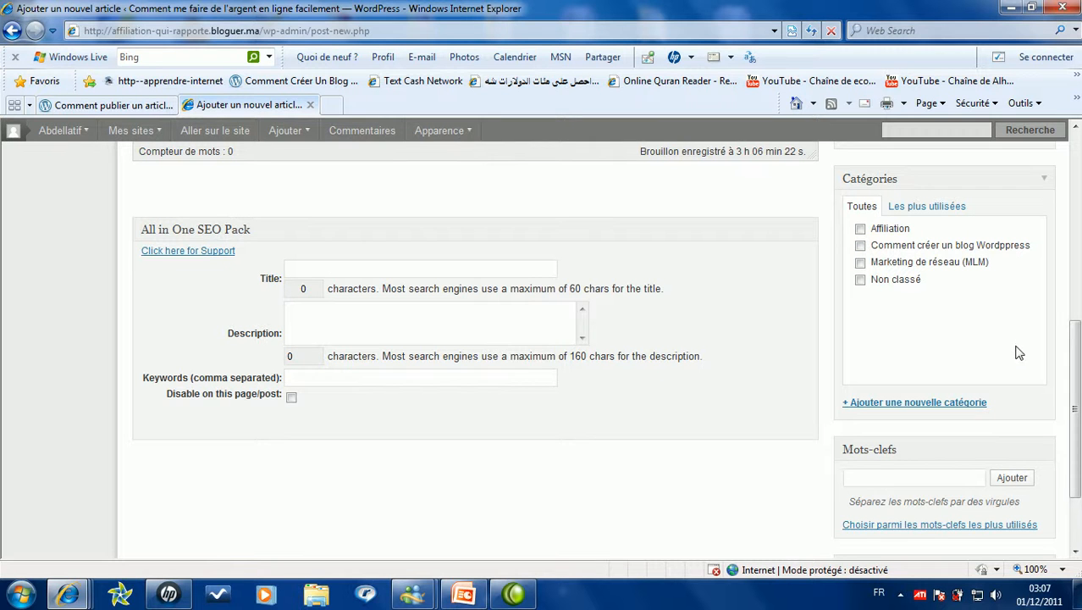
pyautogui.click(860, 246)
pyautogui.click(942, 406)
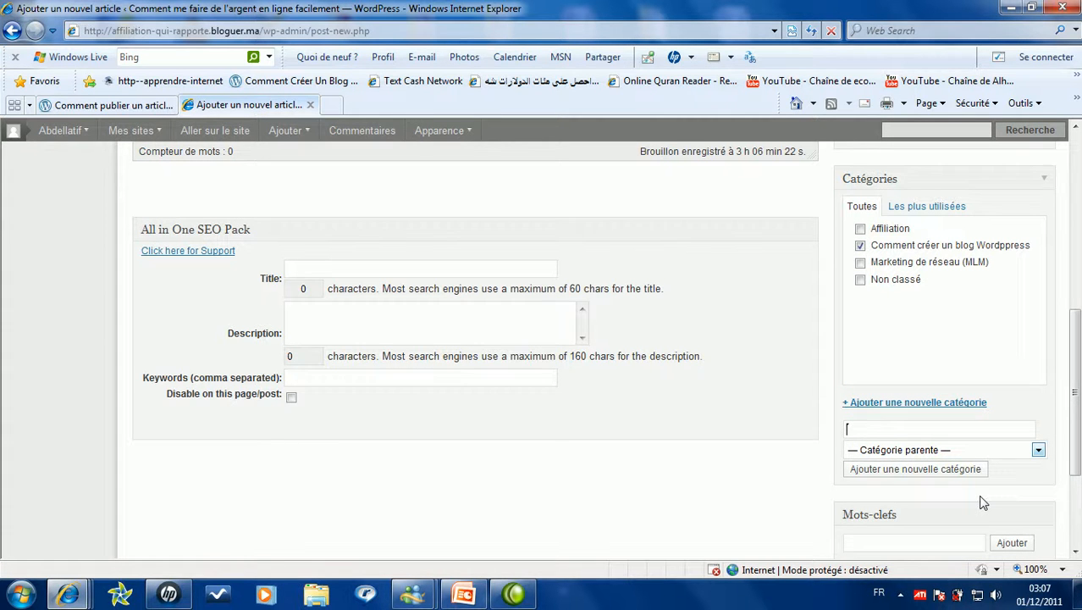
# Add the tags "blog wordpress" and "article" to the article.
pyautogui.scroll(-4, 747, 387)
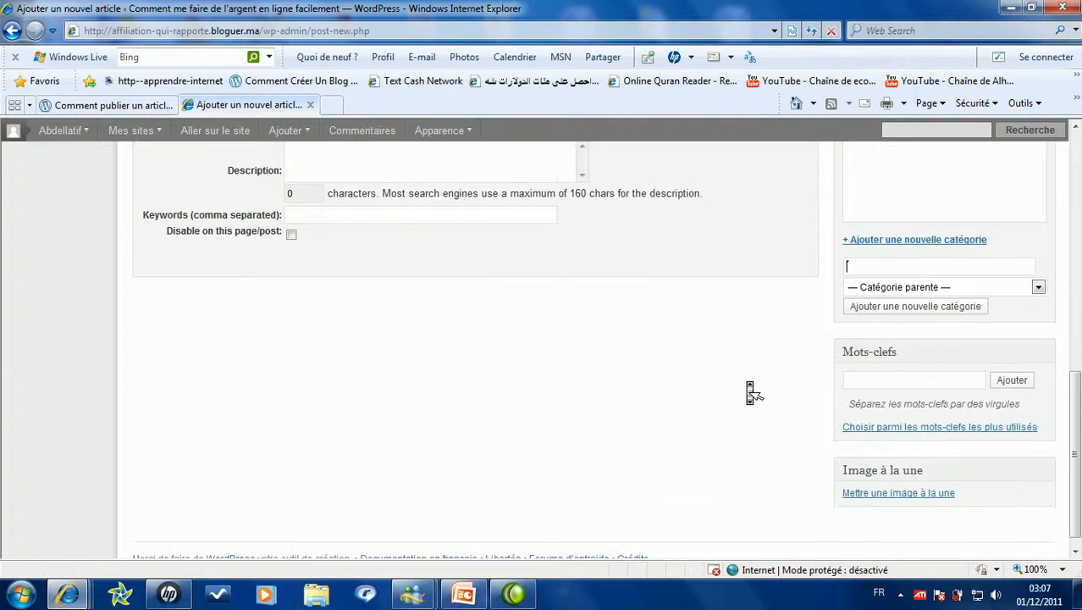
pyautogui.click(864, 368)
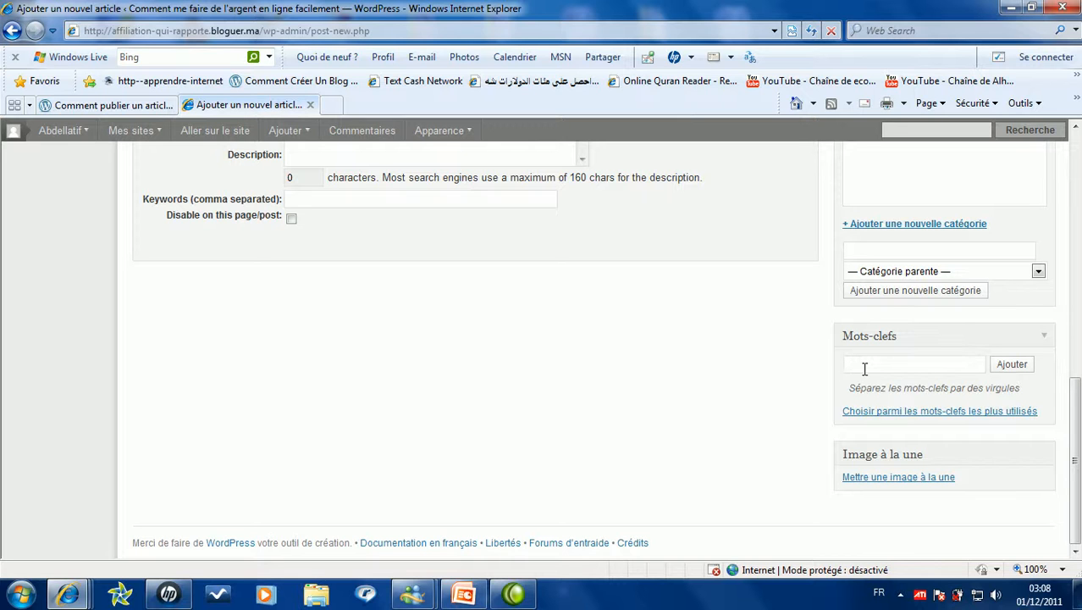
pyautogui.write('blog wordpress')
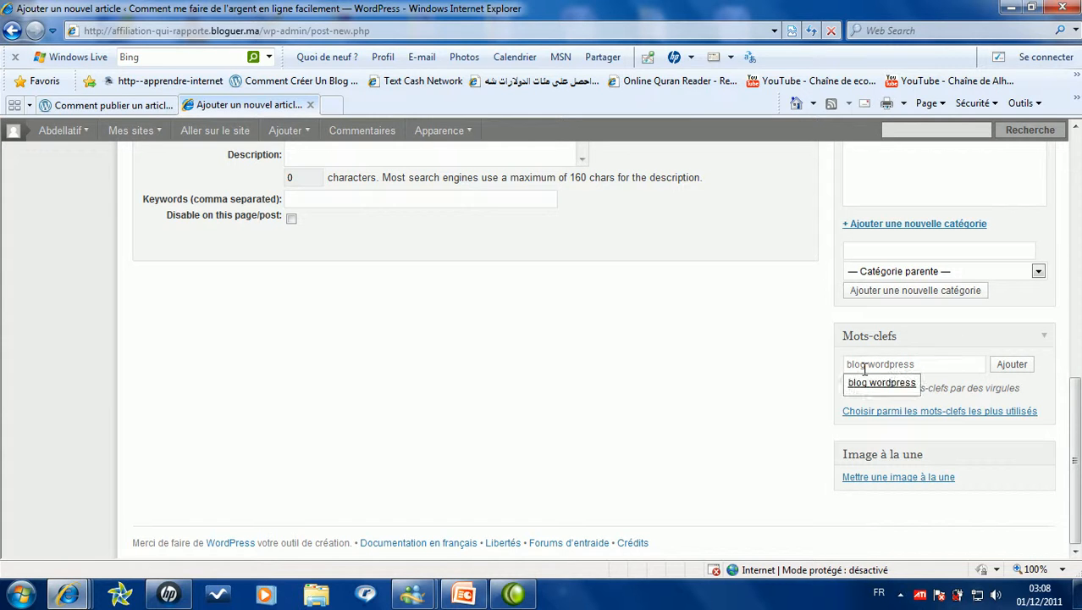
pyautogui.write(',')
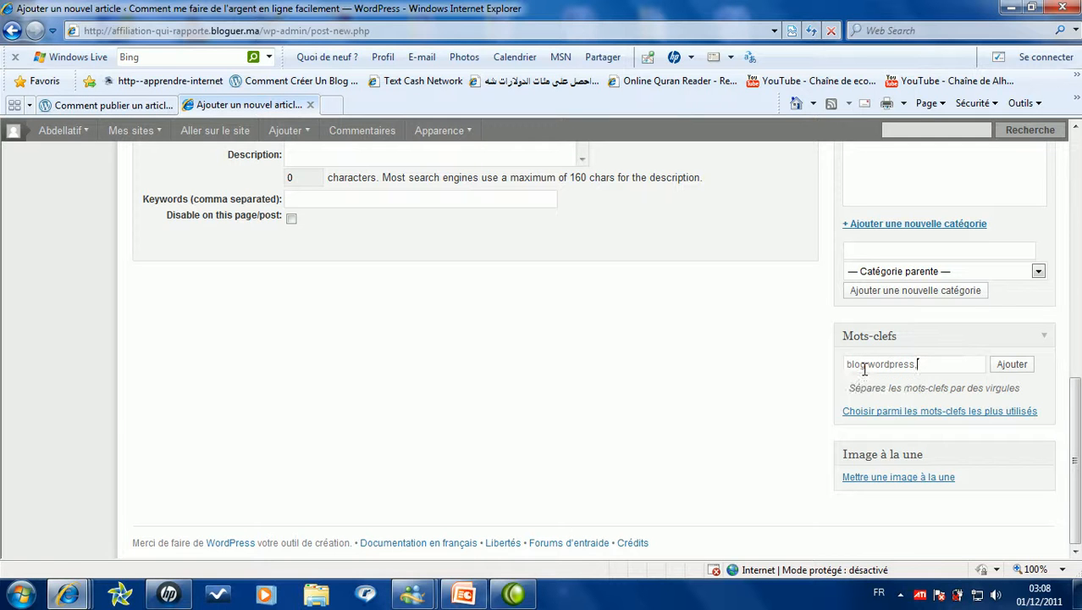
pyautogui.write('article')
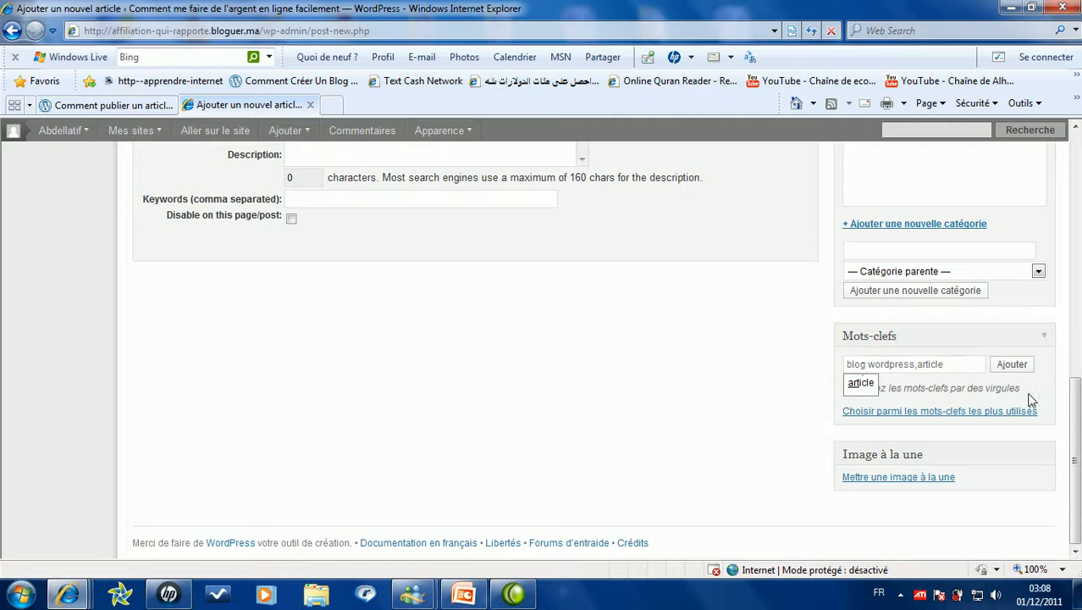
pyautogui.click(1015, 371)
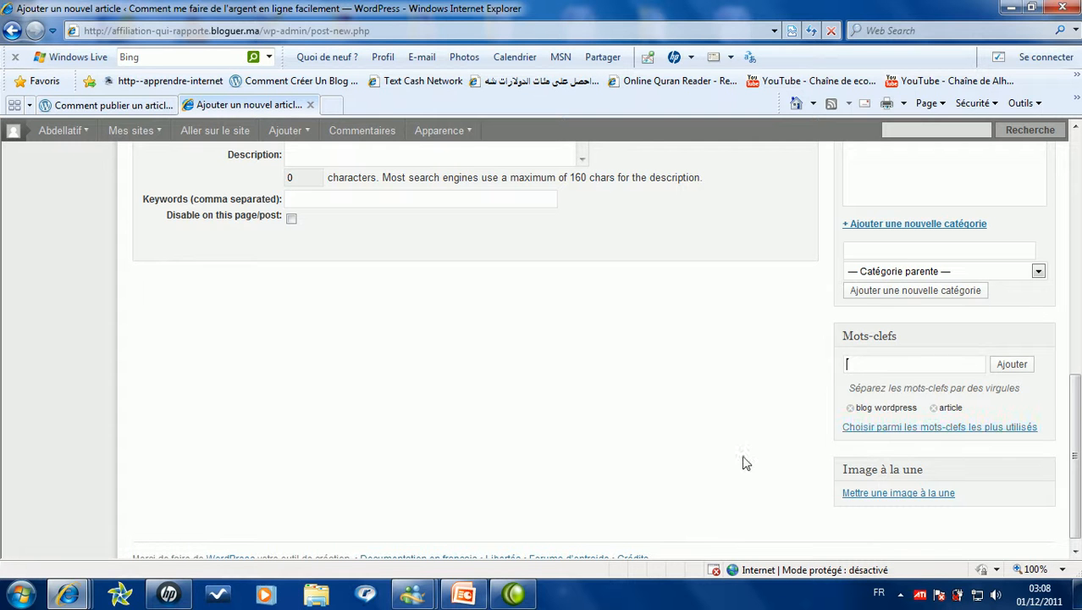
# Preview the article in a maximised window, check its title, body, category and tags, and close the preview.
pyautogui.scroll(3, 699, 461)
pyautogui.scroll(3, 700, 462)
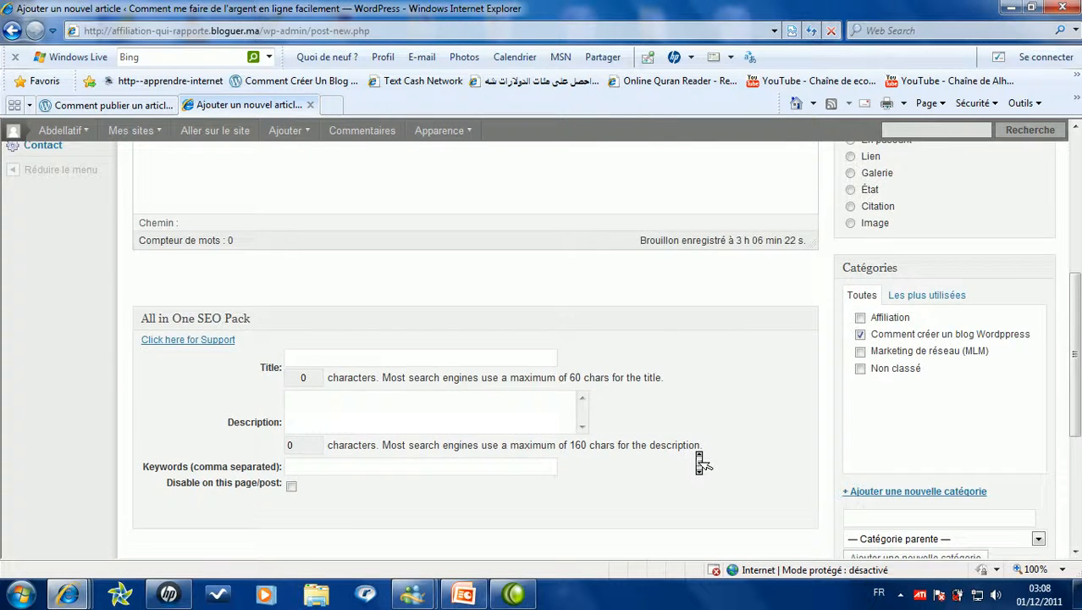
pyautogui.scroll(3, 700, 458)
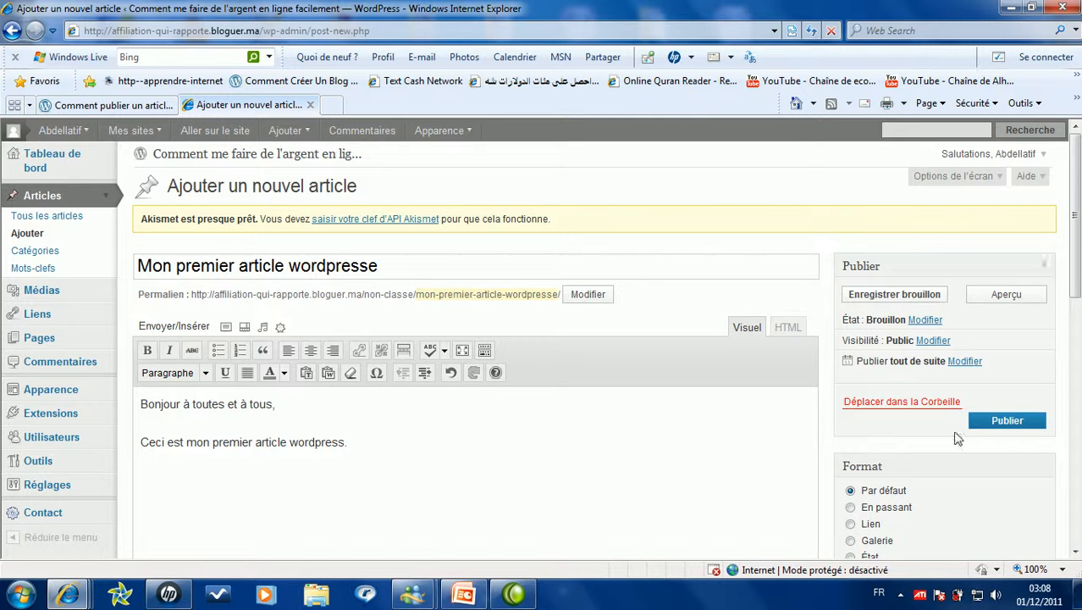
pyautogui.click(1014, 298)
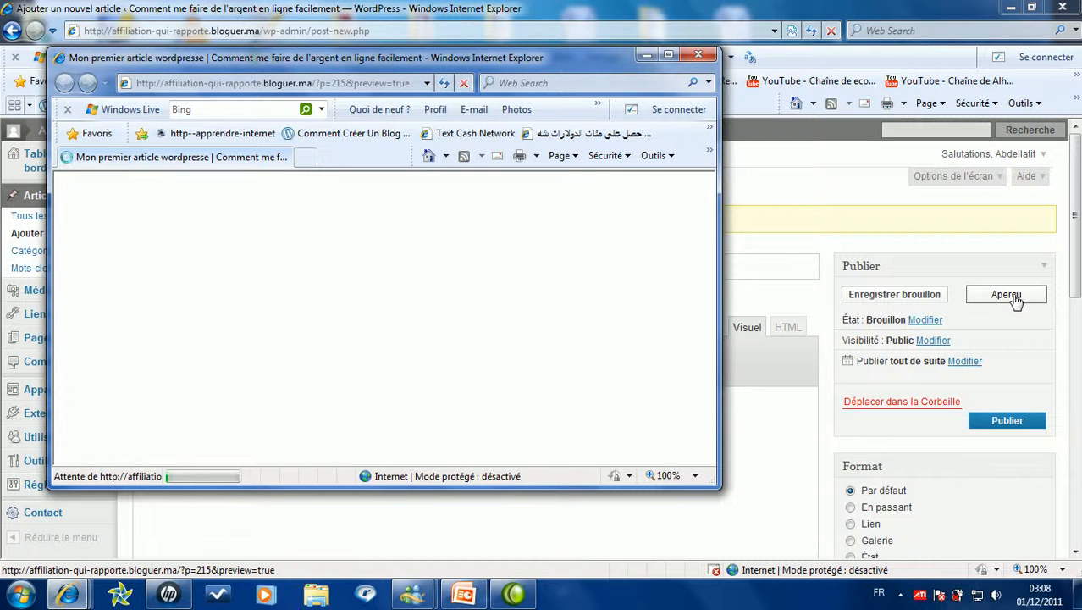
pyautogui.click(668, 54)
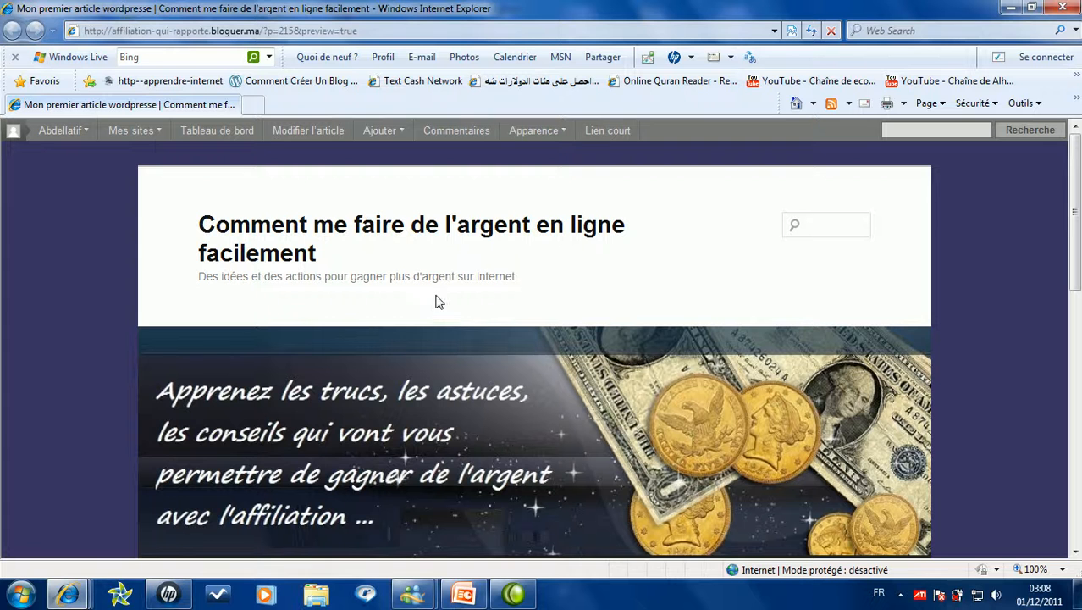
pyautogui.click(1076, 551)
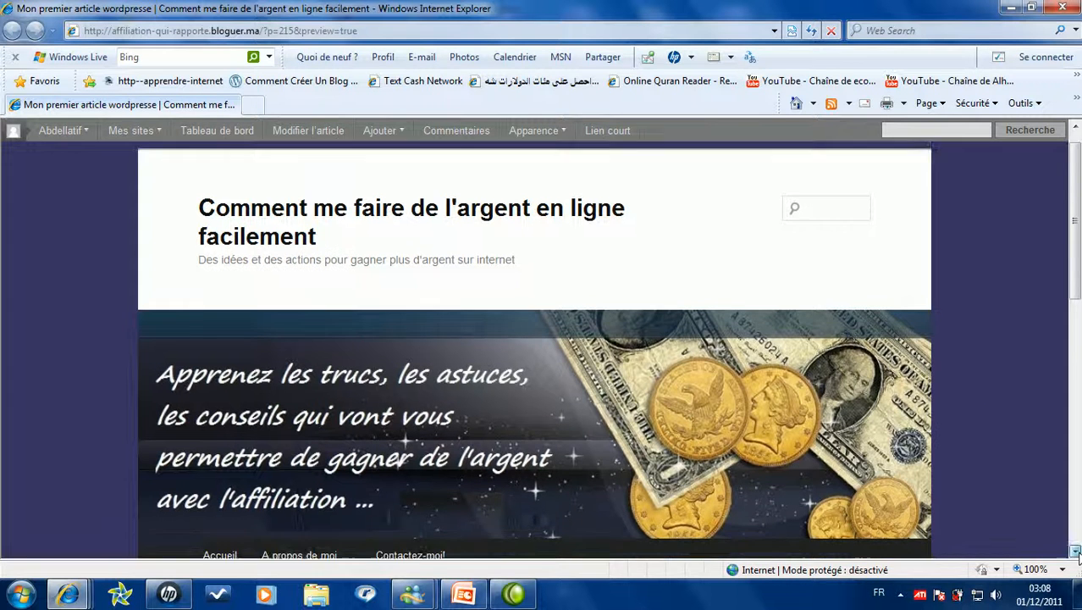
pyautogui.click(1077, 553)
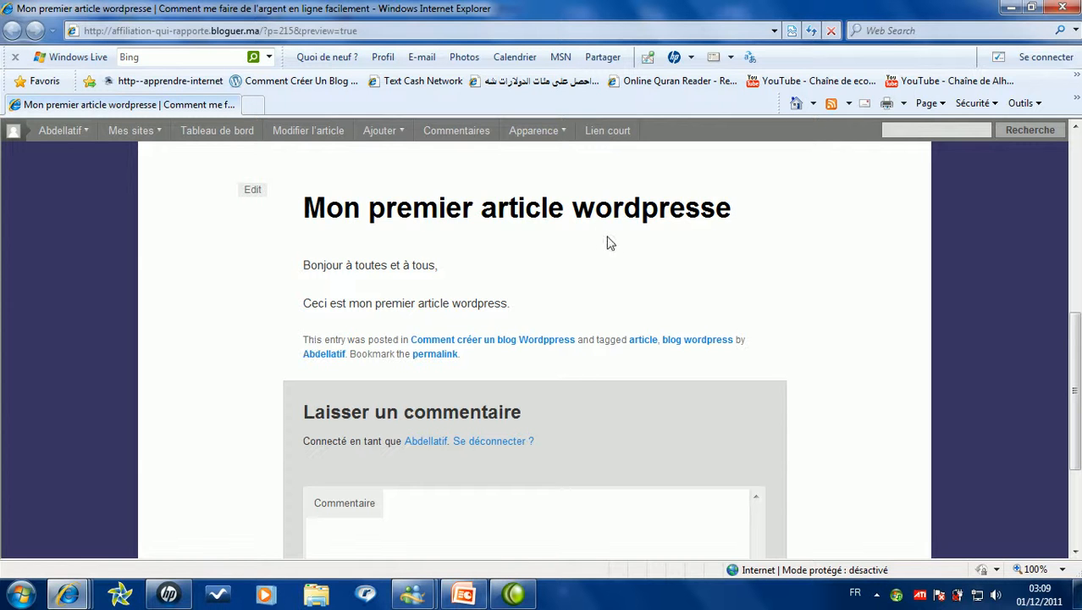
pyautogui.click(1061, 7)
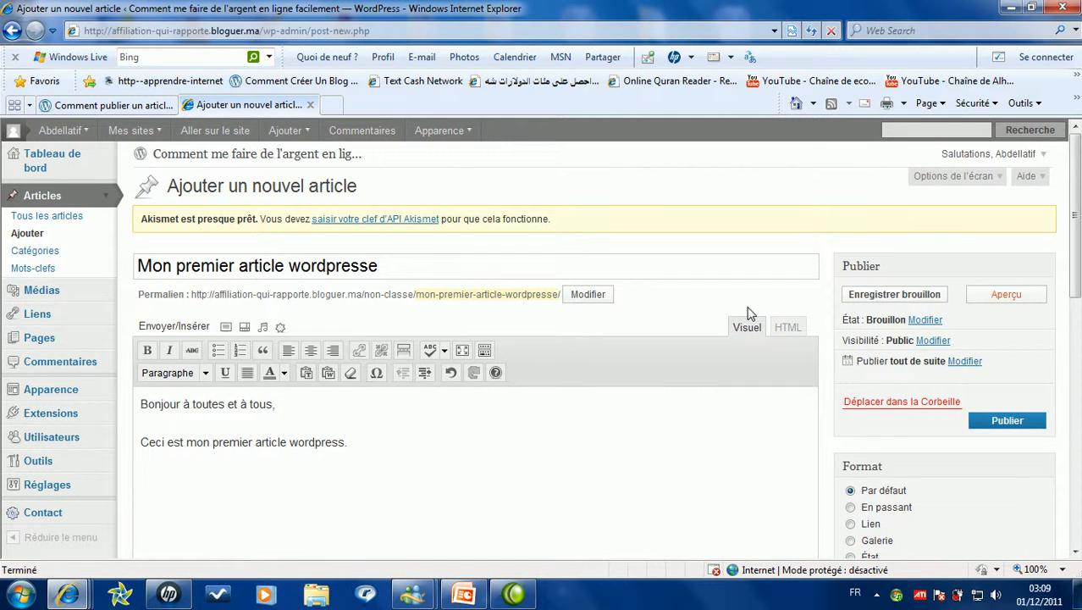
# Switch to PowerPoint and start the slide show of "Comment publier un article" from the current slide.
pyautogui.click(1013, 421)
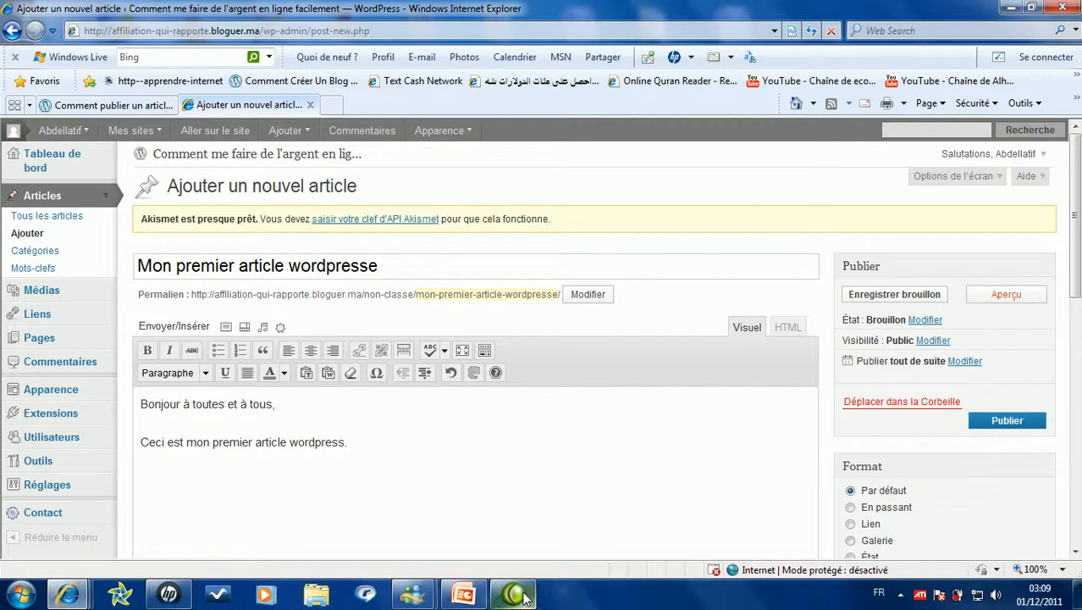
pyautogui.click(464, 595)
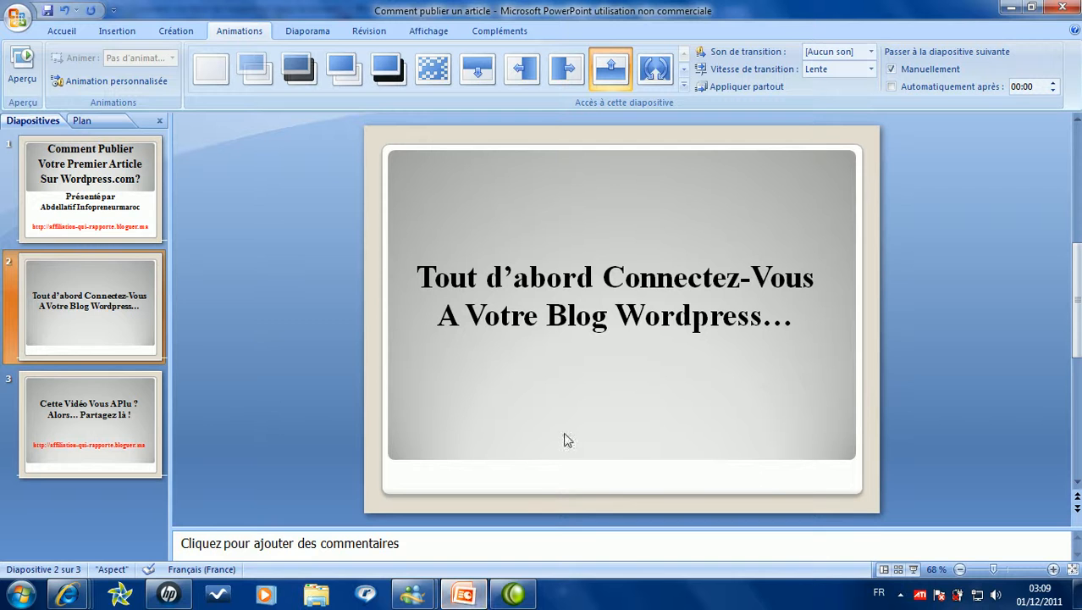
pyautogui.click(914, 570)
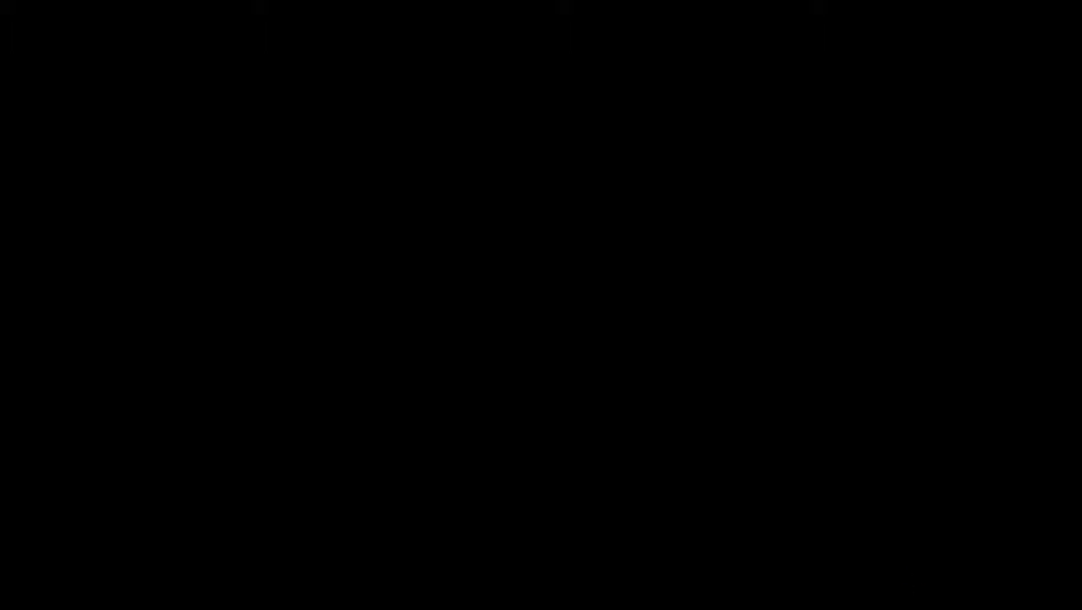